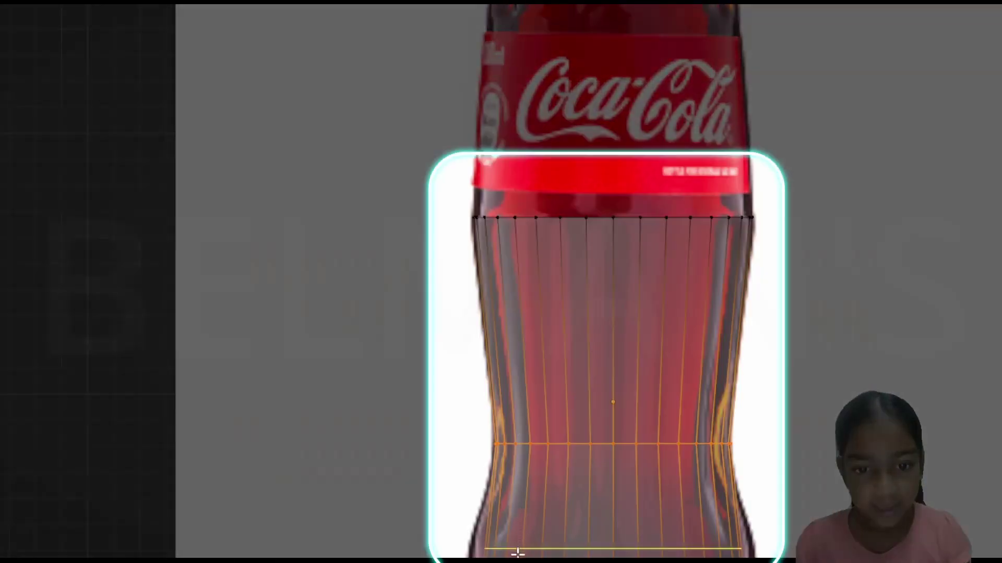
- Scale the lowest edge loop of the bottle body to match the reference outline, and check the shape with X-ray off
{"action": "left_click", "coordinate": [518, 547], "text": "alt"}
{"action": "key", "text": "s"}
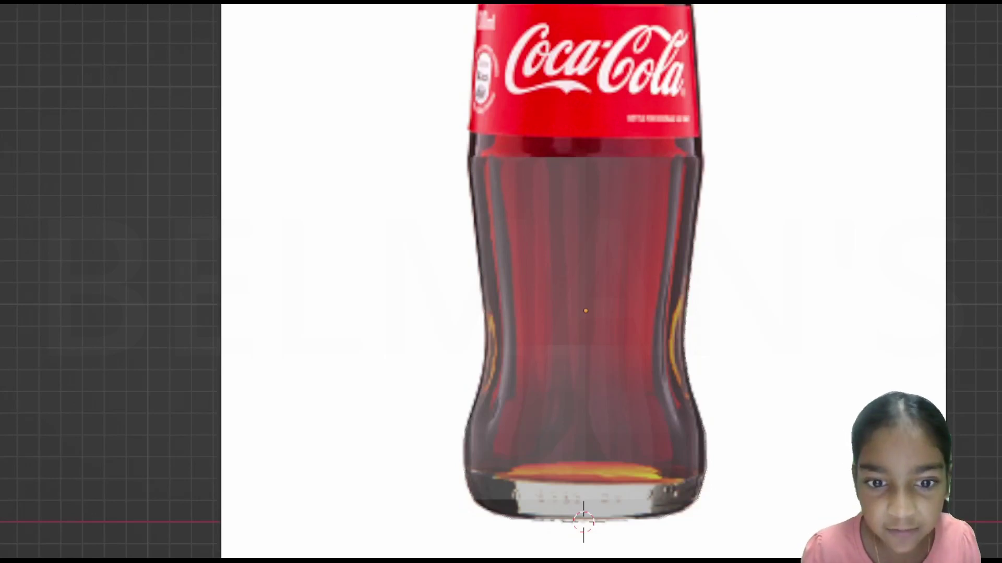
{"action": "key", "text": "alt+z"}
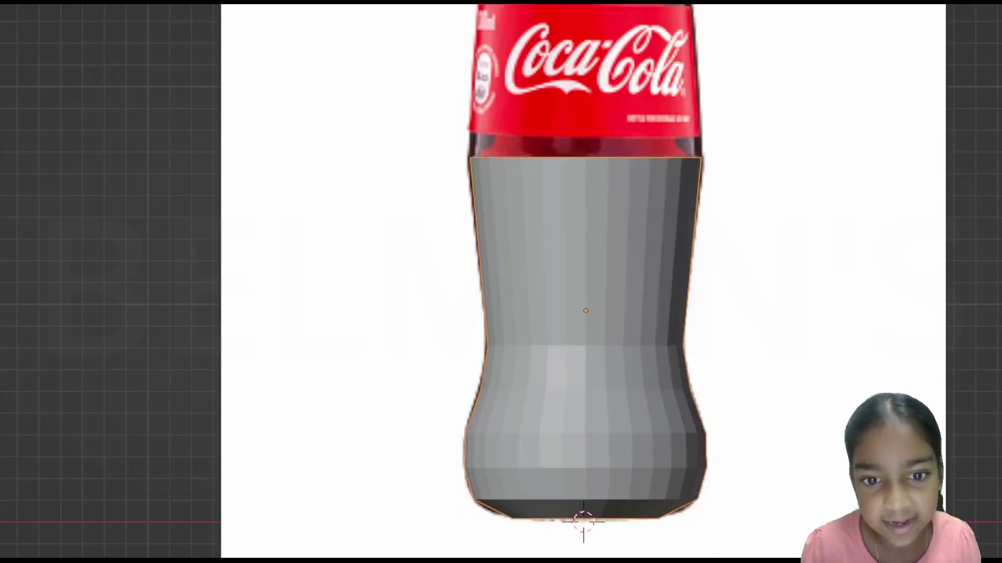
{"action": "key", "text": "alt+z"}
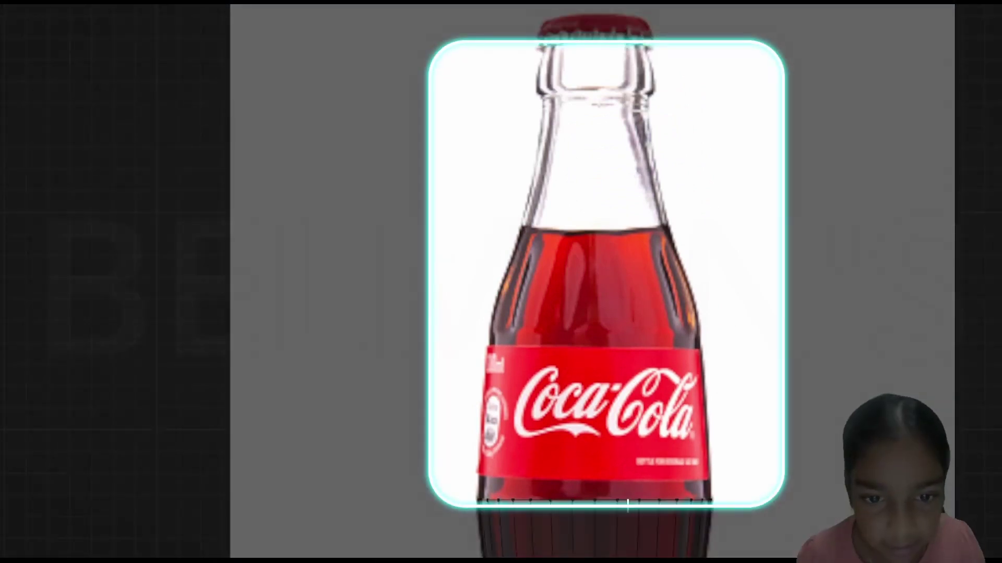
{"action": "left_click", "coordinate": [558, 500], "text": "alt"}
{"action": "key", "text": "e"}
{"action": "right_click", "coordinate": [589, 460]}
{"action": "key", "text": "e"}
{"action": "right_click", "coordinate": [584, 535]}
{"action": "scroll", "coordinate": [584, 517], "scroll_direction": "down", "scroll_amount": 4}
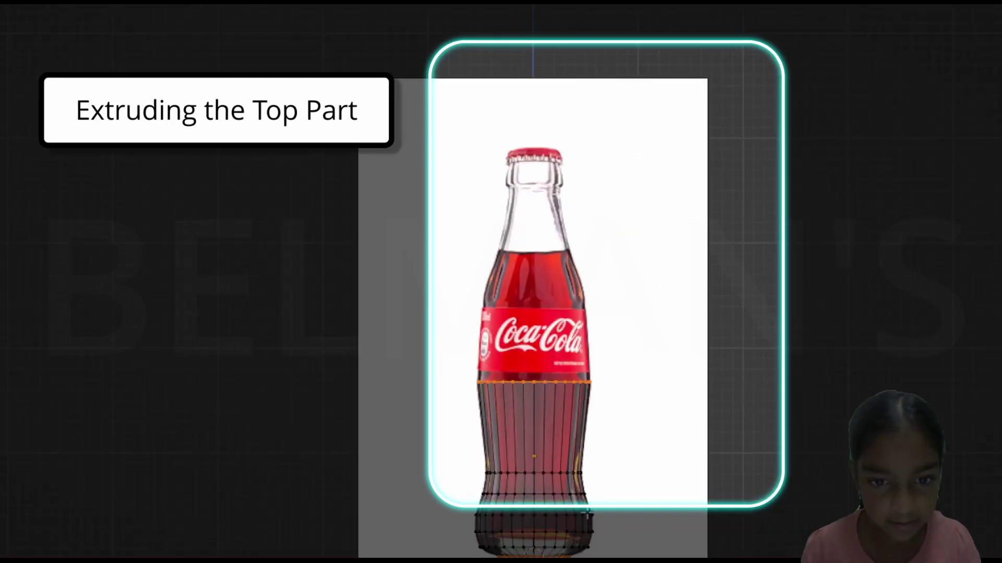
{"action": "key", "text": "ctrl+z"}
{"action": "left_click", "coordinate": [684, 387]}
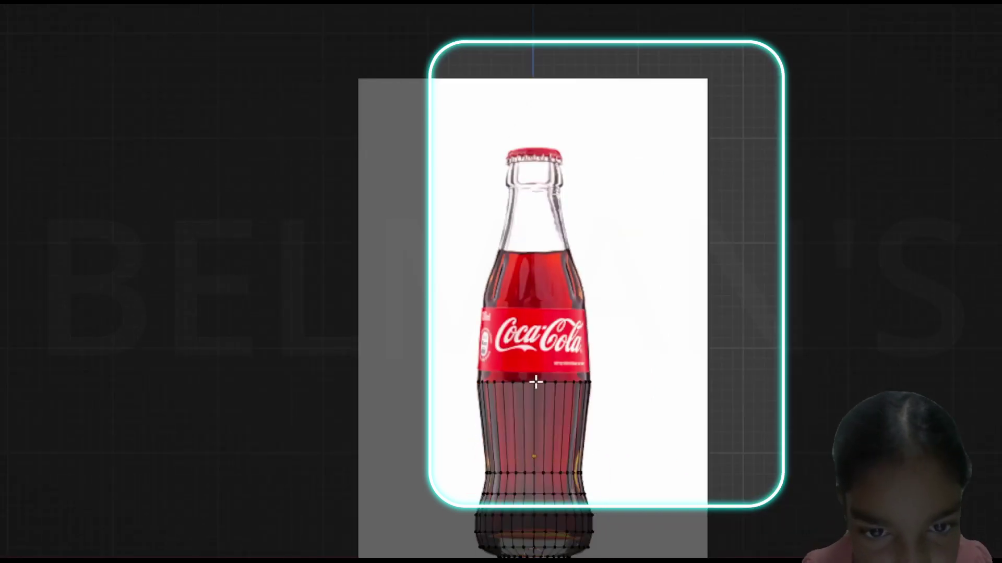
- Extrude the body's top edge loop upward along the reference image to form the neck, and leave Edit Mode
{"action": "left_click", "coordinate": [540, 382], "text": "alt"}
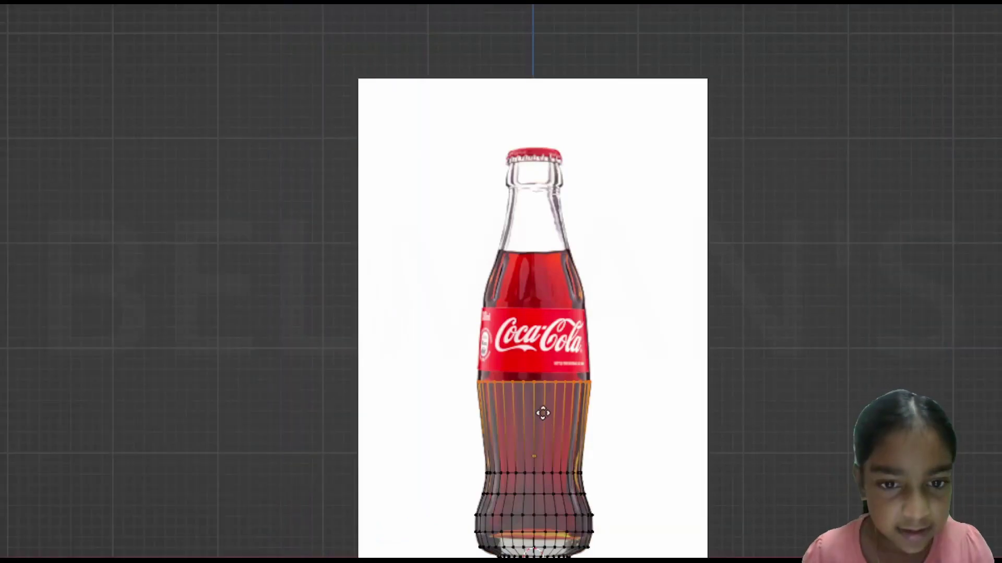
{"action": "key", "text": "Tab"}
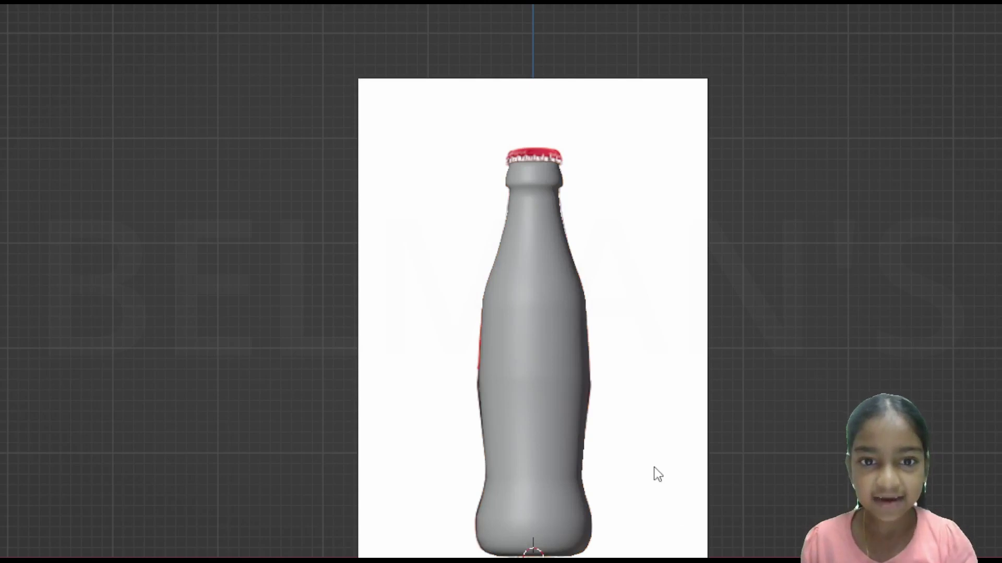
{"action": "scroll", "coordinate": [648, 462], "scroll_direction": "up", "scroll_amount": 5}
{"action": "scroll", "coordinate": [648, 461], "scroll_direction": "down", "scroll_amount": 6}
{"action": "scroll", "coordinate": [649, 461], "scroll_direction": "up", "scroll_amount": 4}
{"action": "scroll", "coordinate": [648, 459], "scroll_direction": "down", "scroll_amount": 2}
{"action": "scroll", "coordinate": [647, 448], "scroll_direction": "up", "scroll_amount": 4}
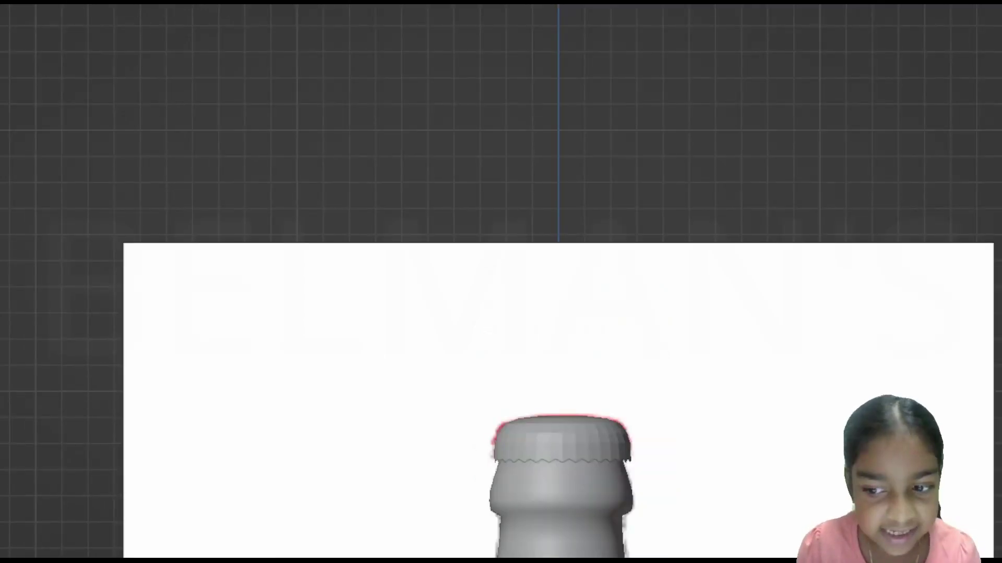
- Apply smooth shading to the bottle cap
{"action": "scroll", "coordinate": [791, 459], "scroll_direction": "up", "scroll_amount": 3}
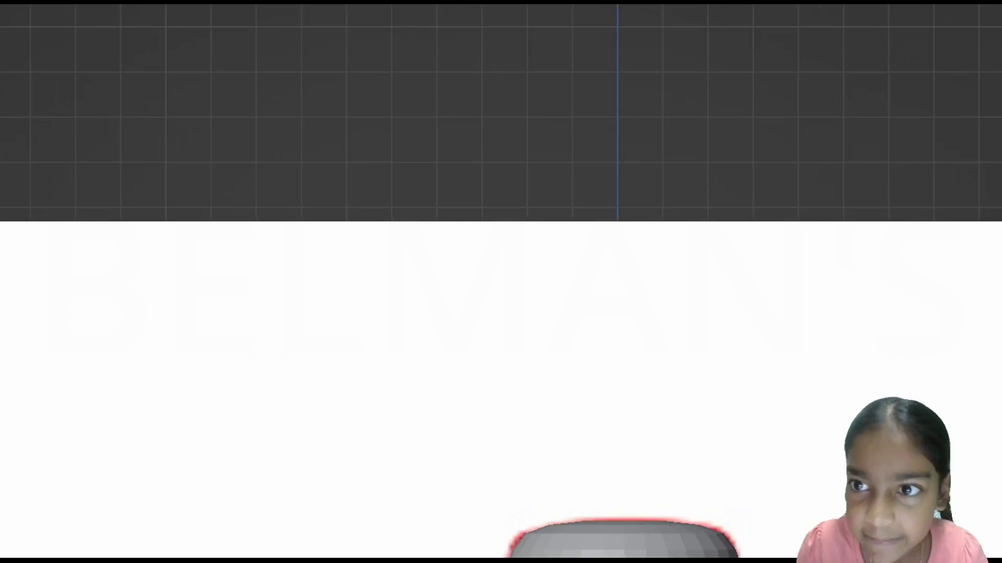
{"action": "middle_click_drag", "start_coordinate": [623, 522], "coordinate": [581, 258], "text": "shift"}
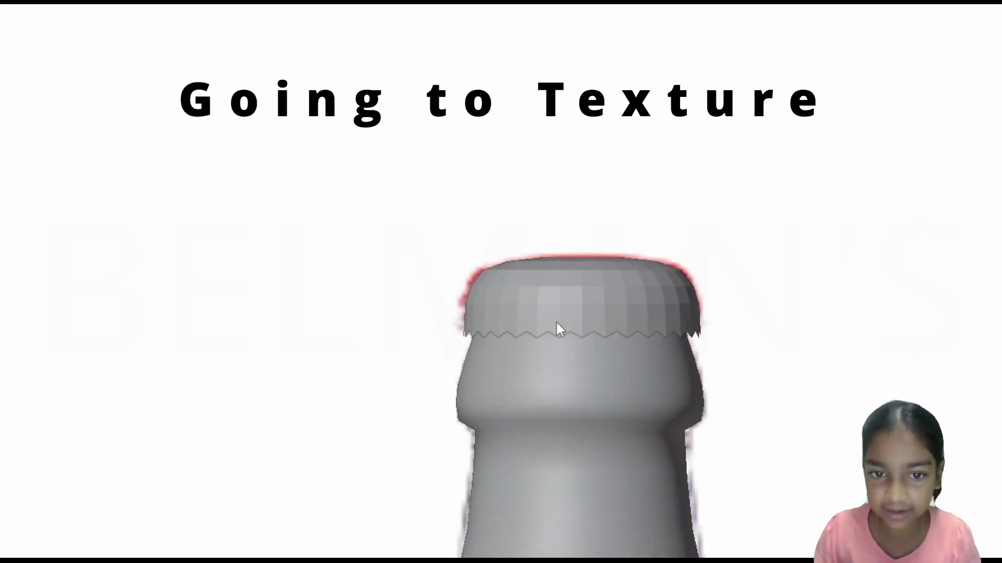
{"action": "left_click", "coordinate": [600, 295]}
{"action": "right_click", "coordinate": [599, 295]}
{"action": "left_click", "coordinate": [600, 296]}
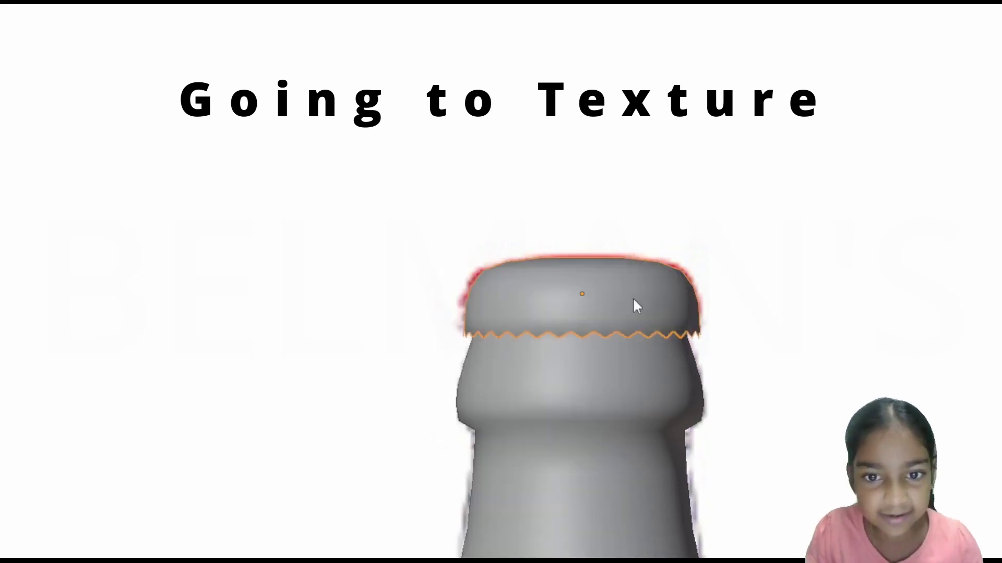
- Bring the whole bottle into view and select its cap
{"action": "scroll", "coordinate": [535, 316], "scroll_direction": "down", "scroll_amount": 6}
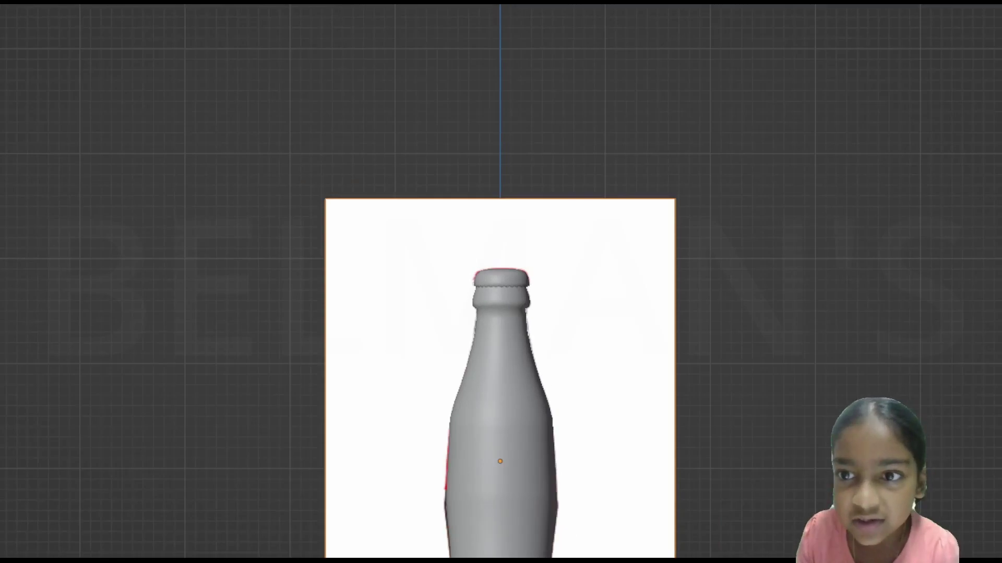
{"action": "middle_click_drag", "start_coordinate": [534, 315], "coordinate": [557, 141], "text": "shift"}
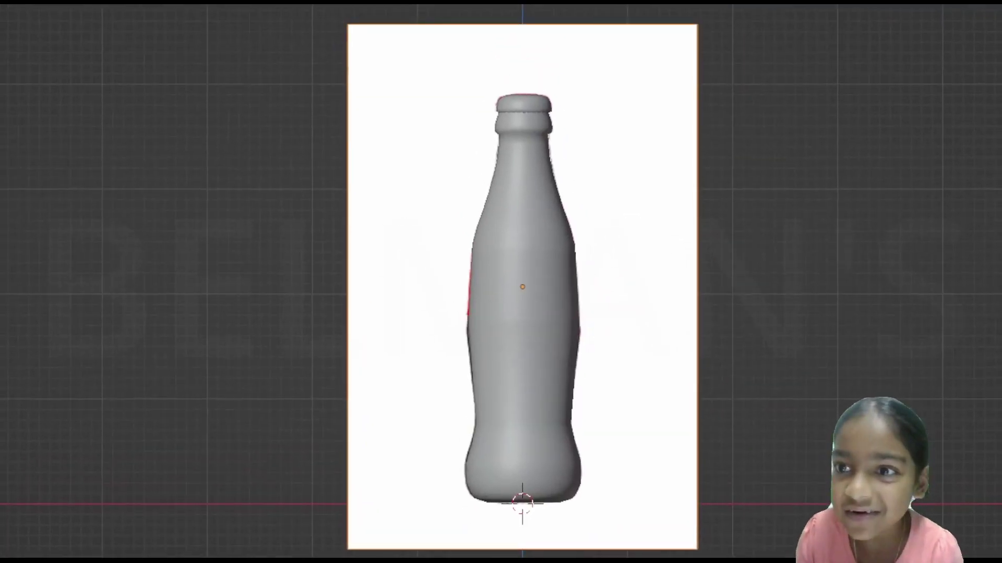
{"action": "left_click", "coordinate": [523, 103]}
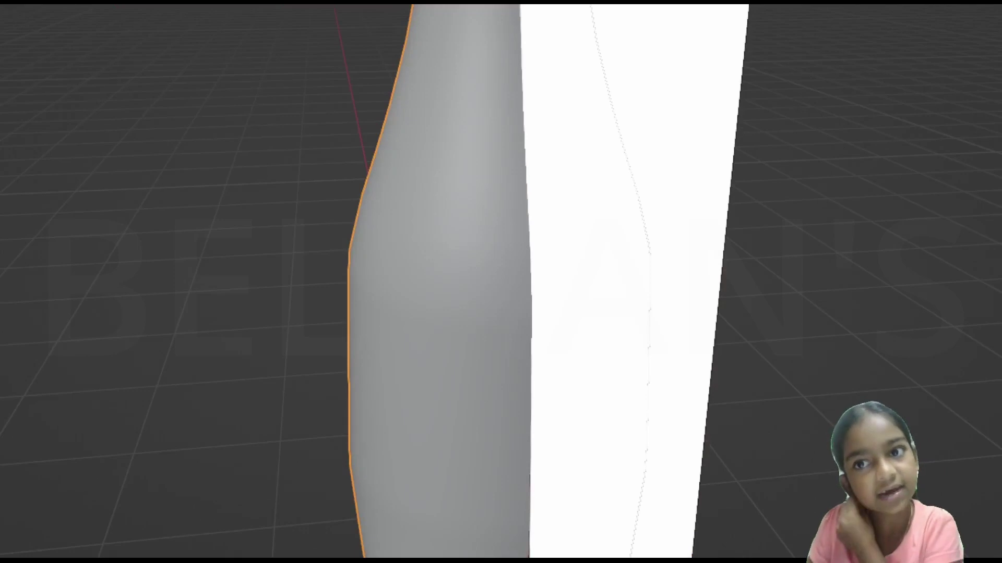
- Preview the bottle as transparent glass and view it from the front
{"action": "key", "text": "alt+z"}
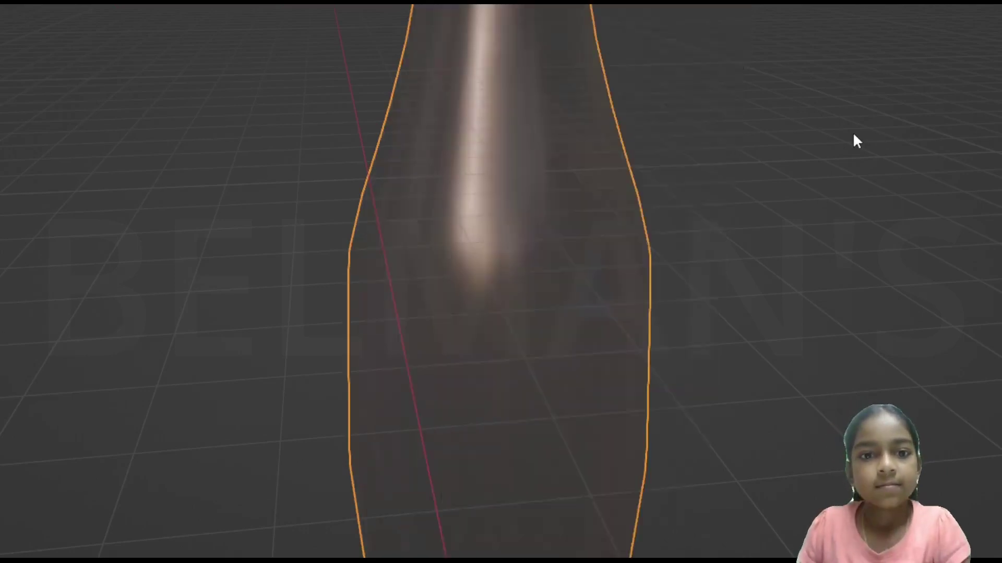
{"action": "key", "text": "KP_1"}
{"action": "scroll", "coordinate": [793, 185], "scroll_direction": "down", "scroll_amount": 1}
{"action": "scroll", "coordinate": [723, 230], "scroll_direction": "down", "scroll_amount": 5}
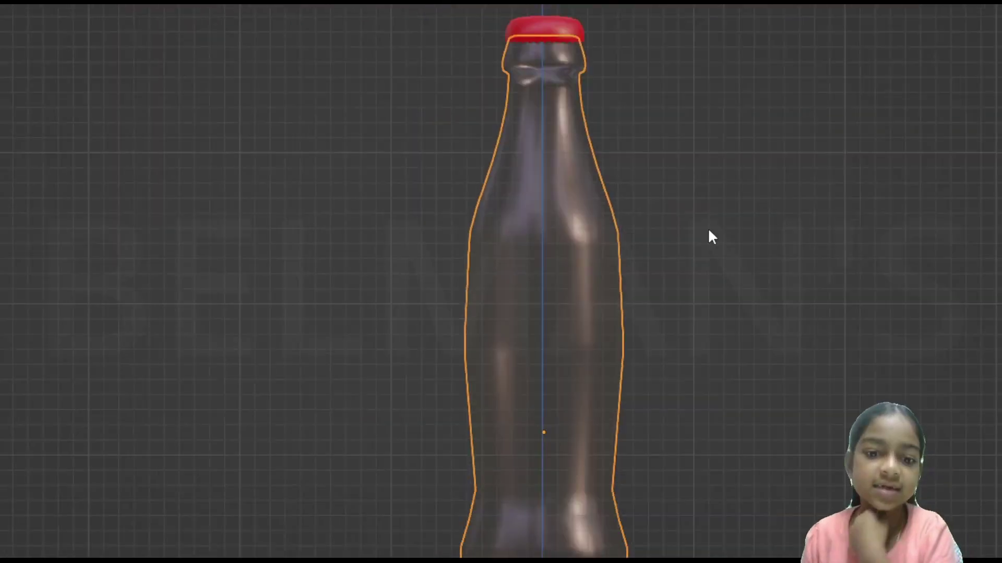
{"action": "scroll", "coordinate": [604, 179], "scroll_direction": "up", "scroll_amount": 4}
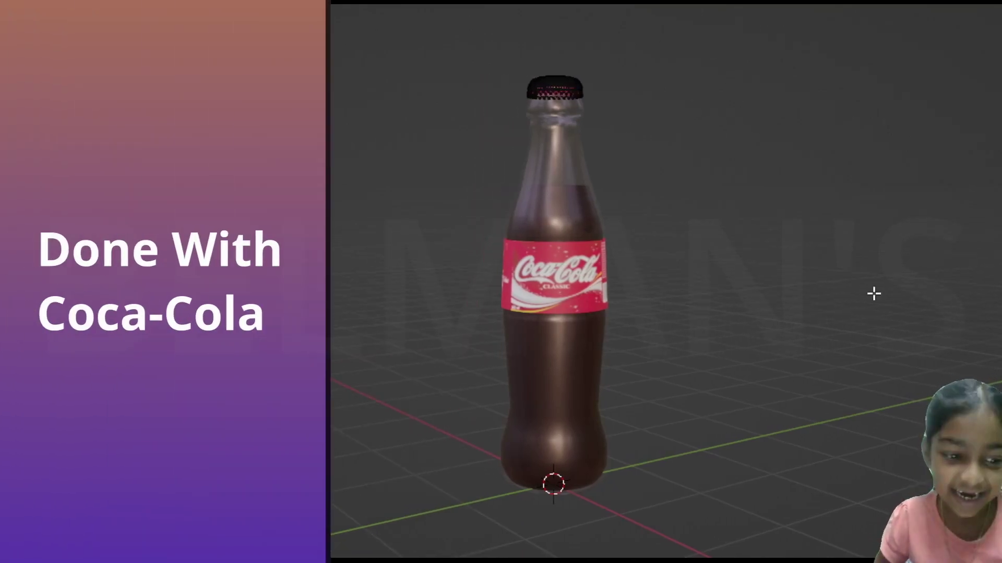
- Leave Edit Mode on the bottle cap and clear the selection
{"action": "key", "text": "Tab"}
{"action": "key", "text": "alt+a"}
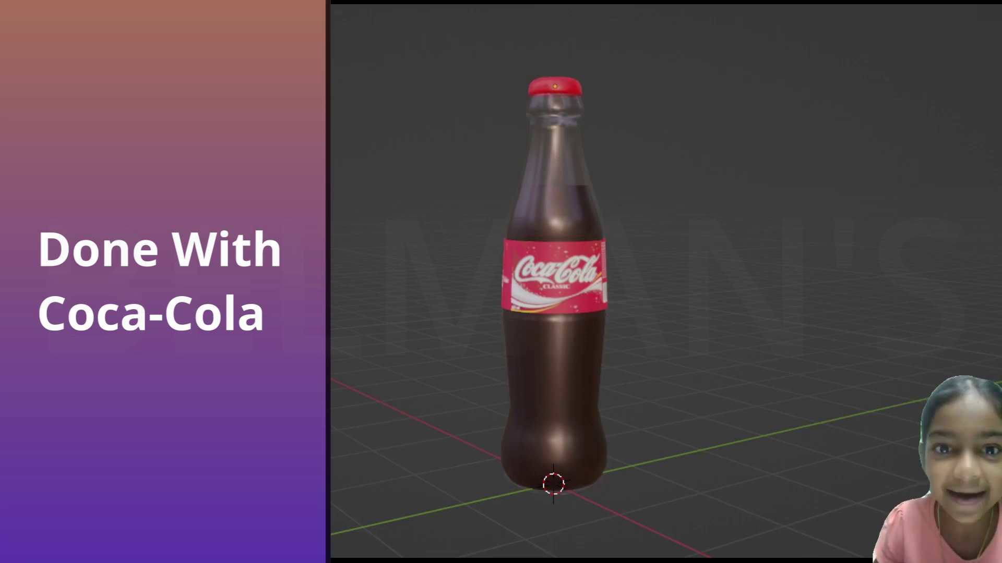
- Examine the finished bottle's label, cap and liquid up close, both in the viewport and in the lit camera view
{"action": "middle_click_drag", "start_coordinate": [666, 282], "coordinate": [642, 307]}
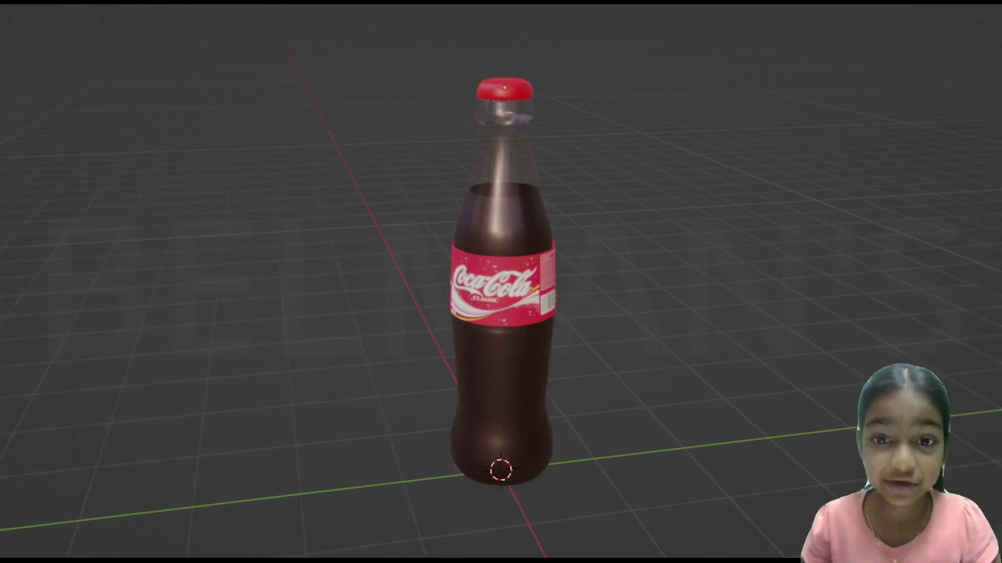
{"action": "scroll", "coordinate": [569, 184], "scroll_direction": "up", "scroll_amount": 2}
{"action": "scroll", "coordinate": [597, 186], "scroll_direction": "up", "scroll_amount": 2}
{"action": "scroll", "coordinate": [599, 185], "scroll_direction": "down", "scroll_amount": 3}
{"action": "scroll", "coordinate": [597, 182], "scroll_direction": "up", "scroll_amount": 2}
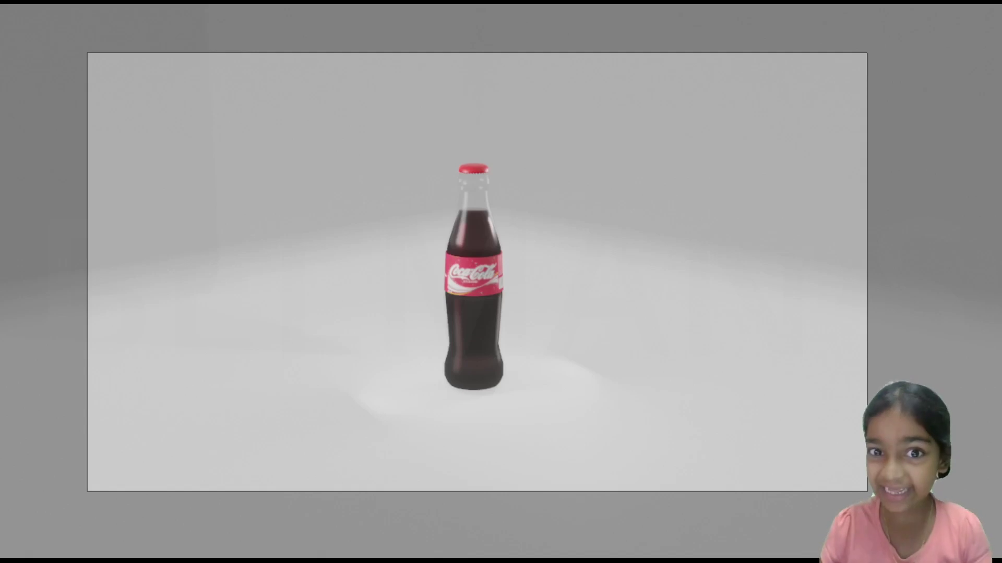
{"action": "scroll", "coordinate": [705, 41], "scroll_direction": "up", "scroll_amount": 8}
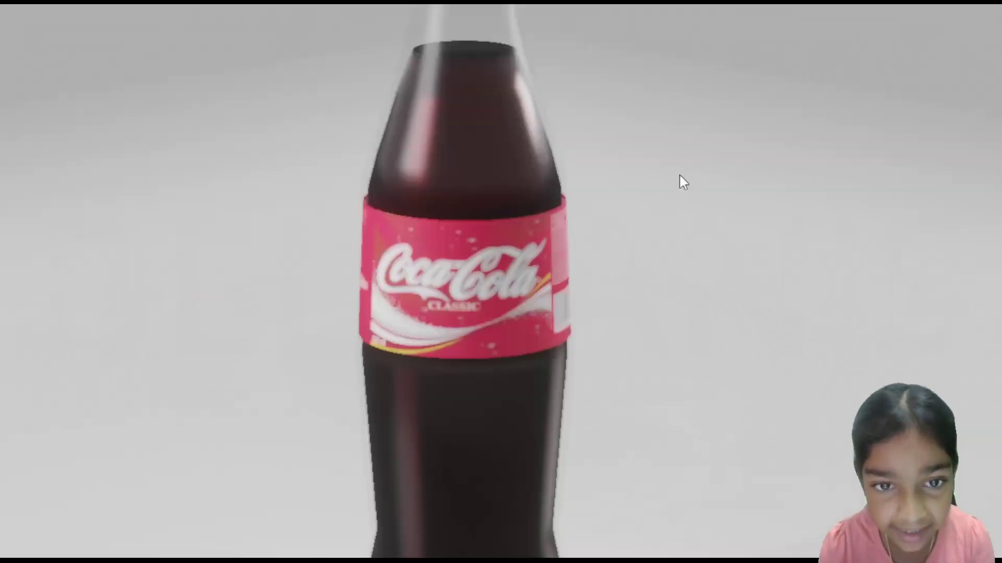
{"action": "scroll", "coordinate": [800, 114], "scroll_direction": "down", "scroll_amount": 6}
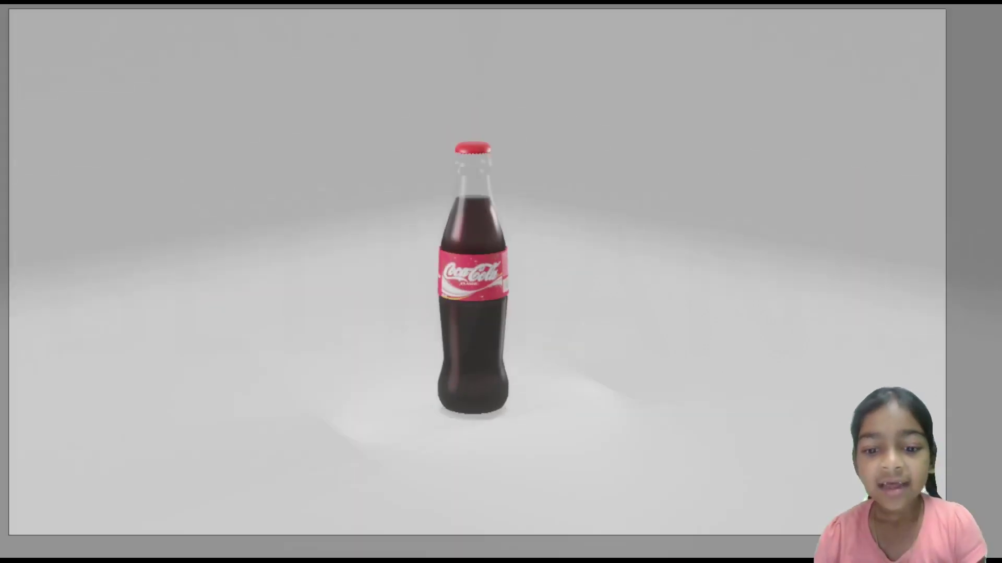